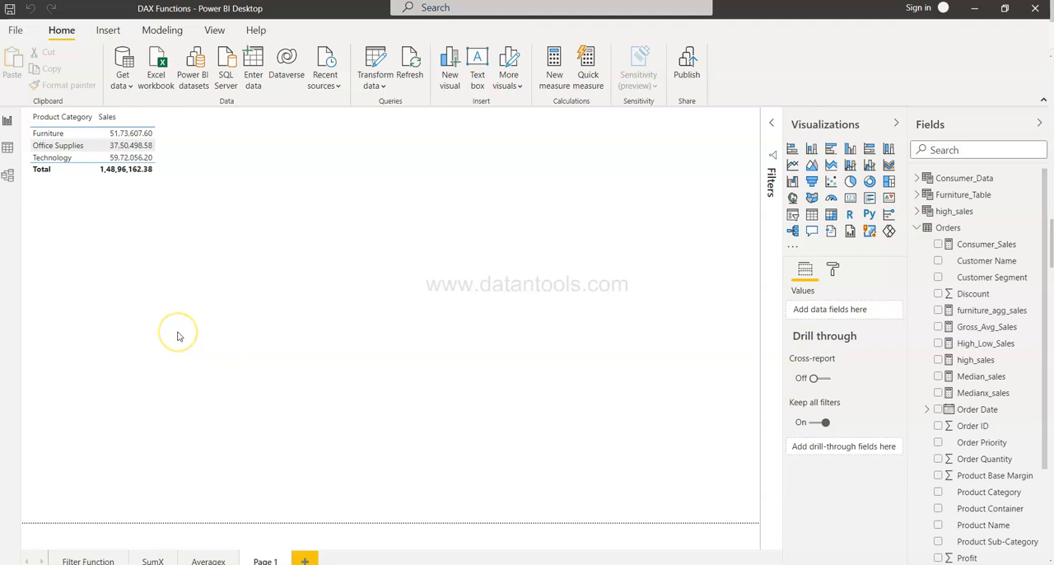
Step: Add a slicer for Product Category to the empty area of the report page
{"action": "left_click", "coordinate": [110, 235]}
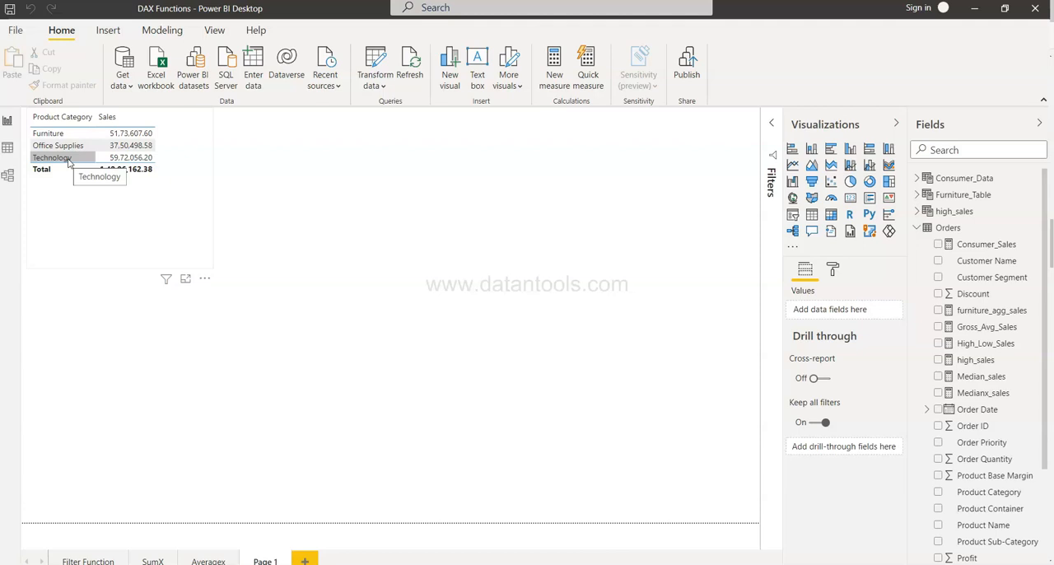
{"action": "left_click", "coordinate": [212, 149]}
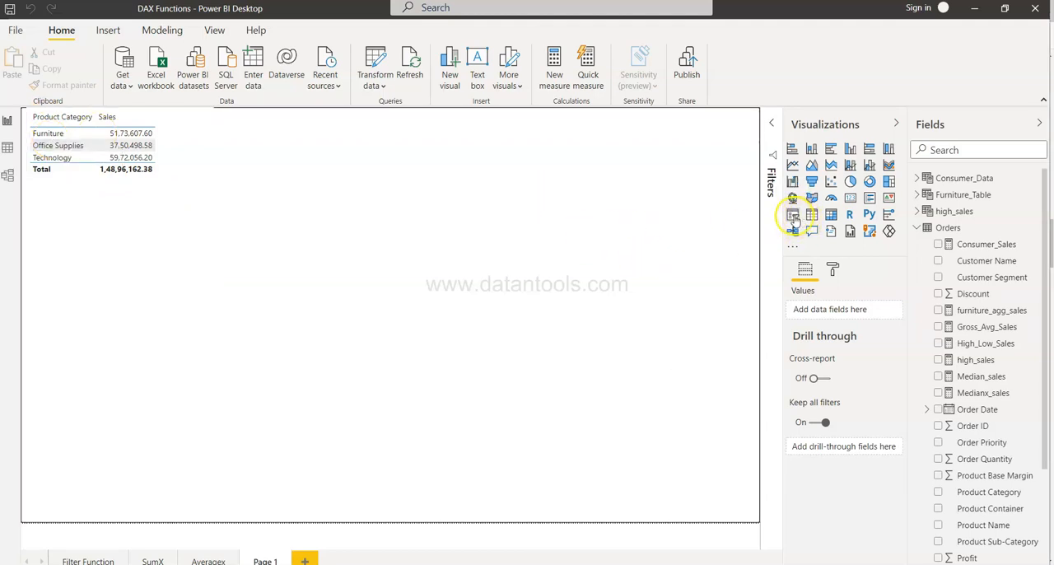
{"action": "left_click", "coordinate": [791, 215]}
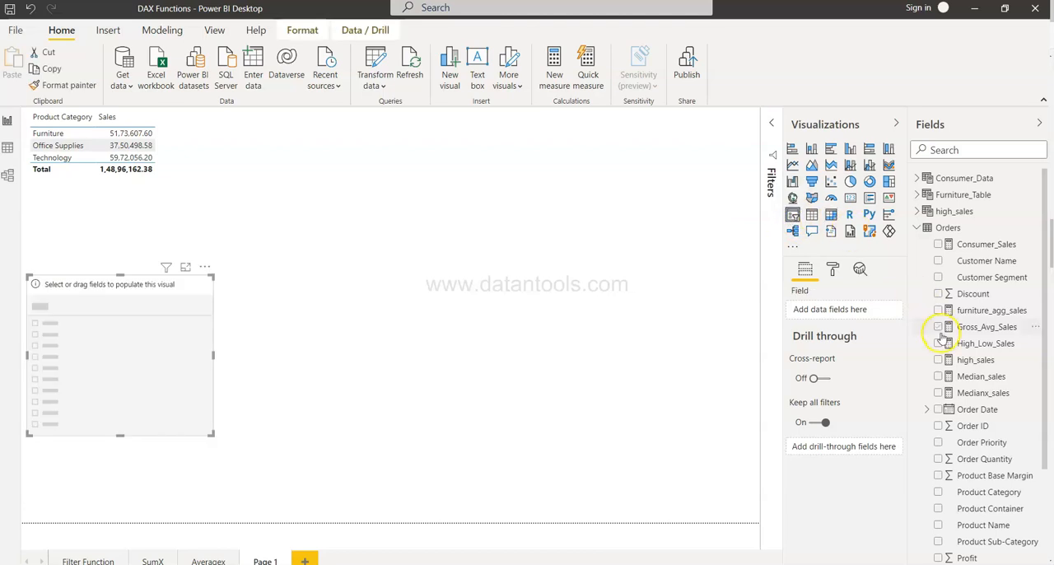
{"action": "scroll", "coordinate": [963, 403], "scroll_direction": "down", "scroll_amount": 4}
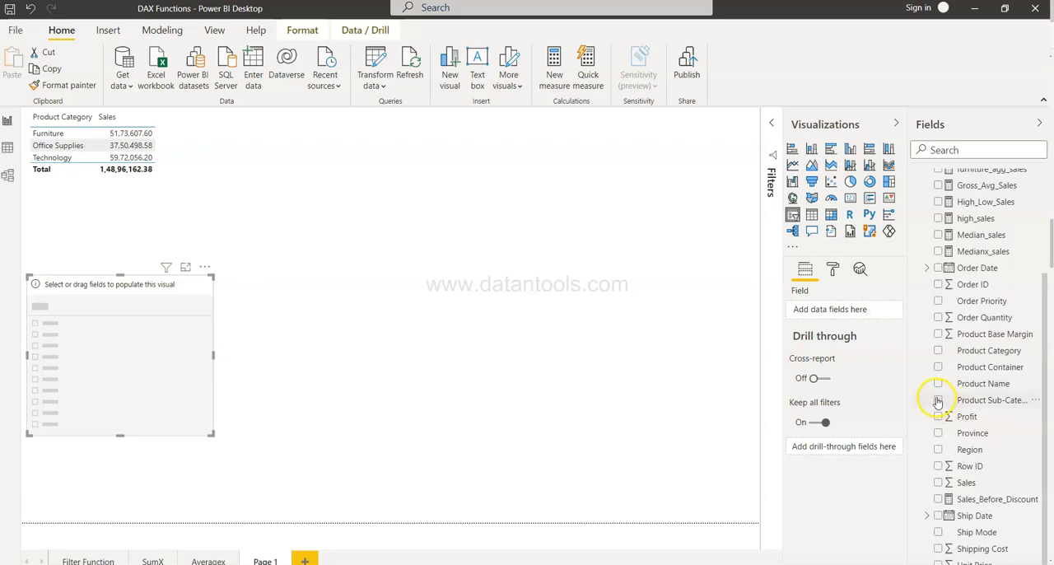
{"action": "left_click", "coordinate": [938, 351]}
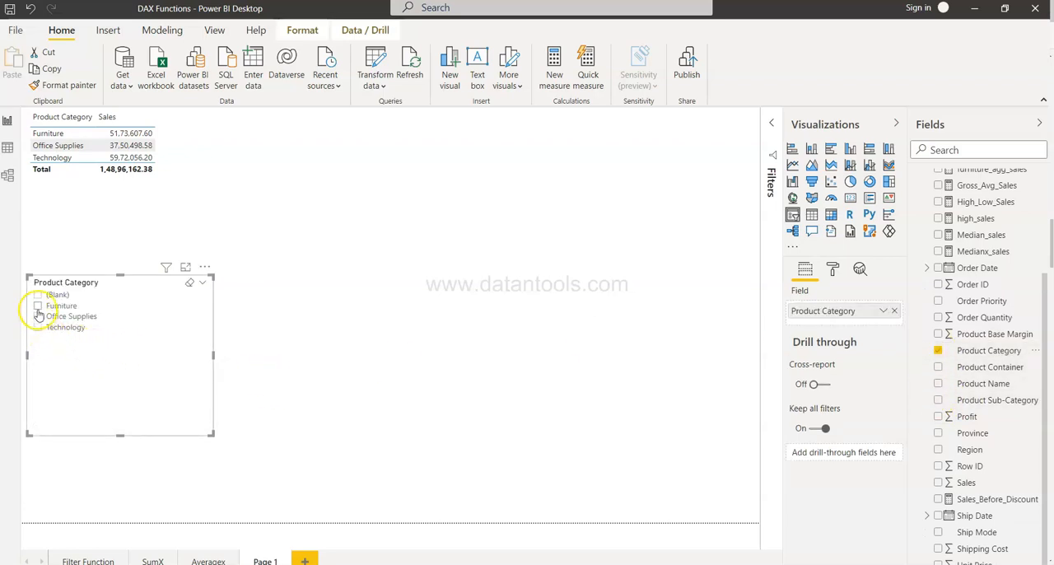
Step: Filter the sales table to Furniture and Technology with the slicer, and clear the selection
{"action": "left_click", "coordinate": [38, 306]}
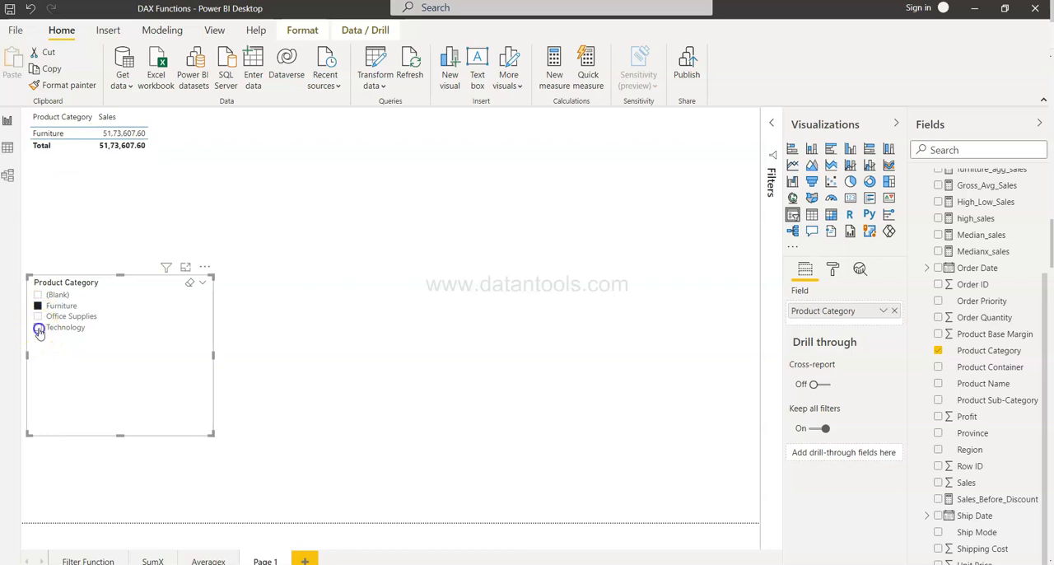
{"action": "left_click", "coordinate": [38, 328]}
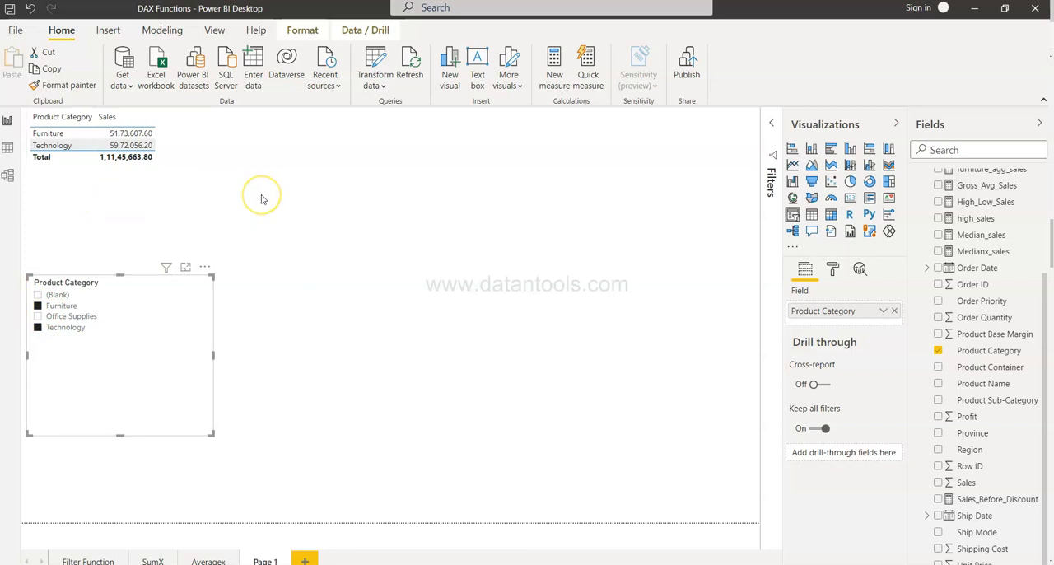
{"action": "left_click", "coordinate": [37, 306]}
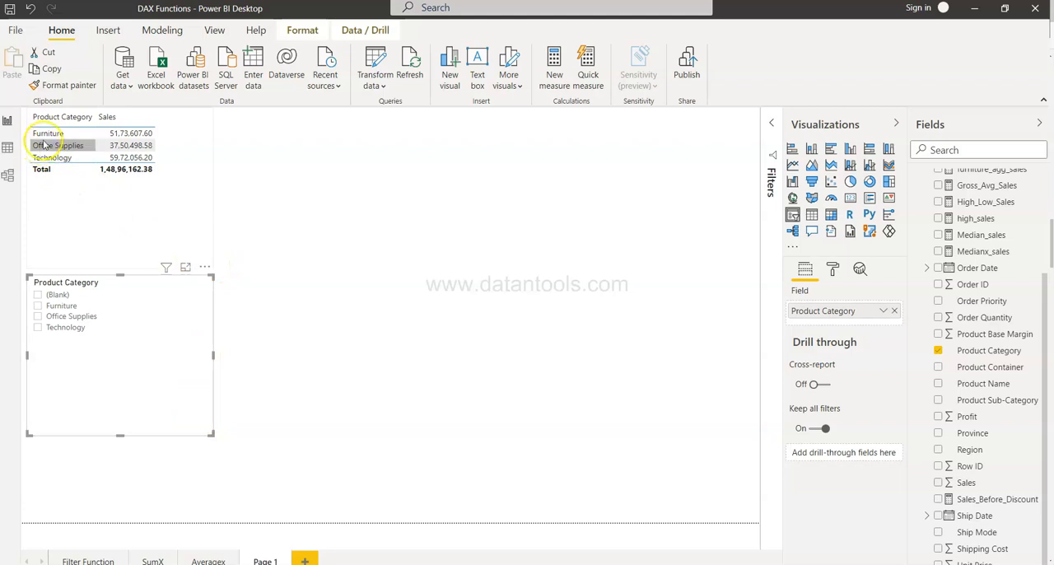
Step: Remove the Product Category slicer from the report page
{"action": "left_click", "coordinate": [206, 267]}
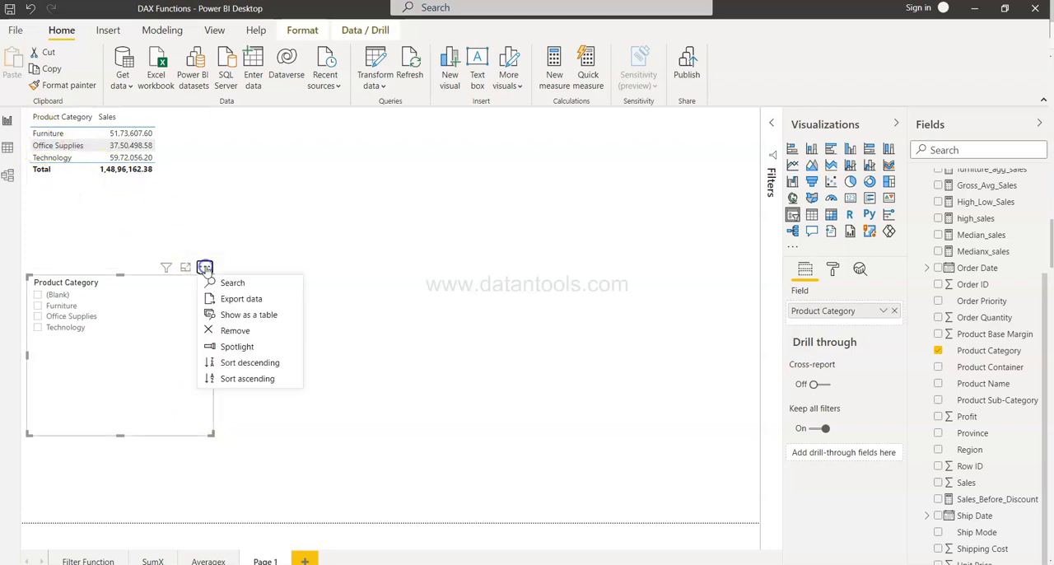
{"action": "left_click", "coordinate": [254, 331]}
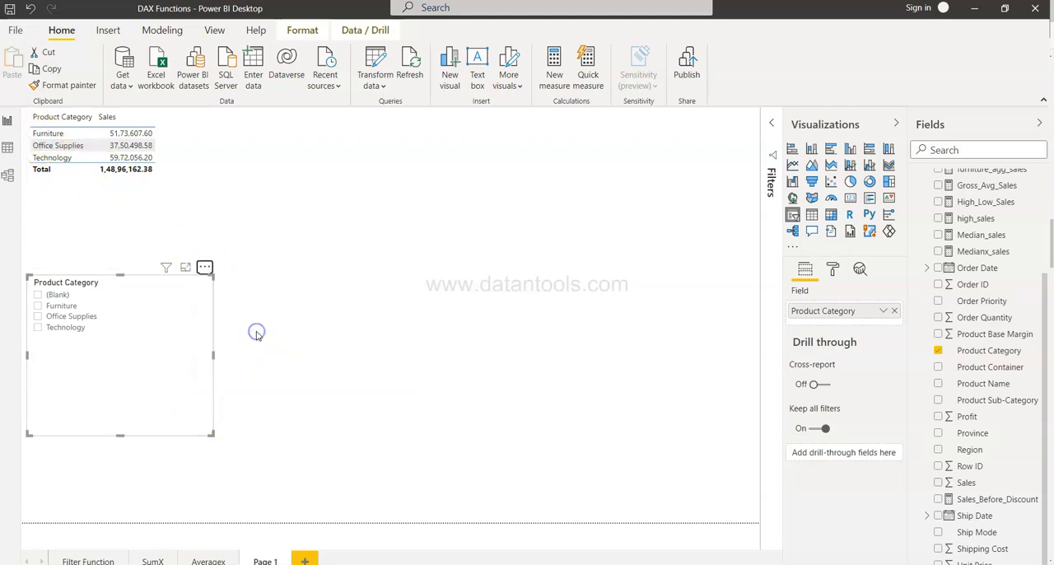
{"action": "left_click", "coordinate": [390, 276]}
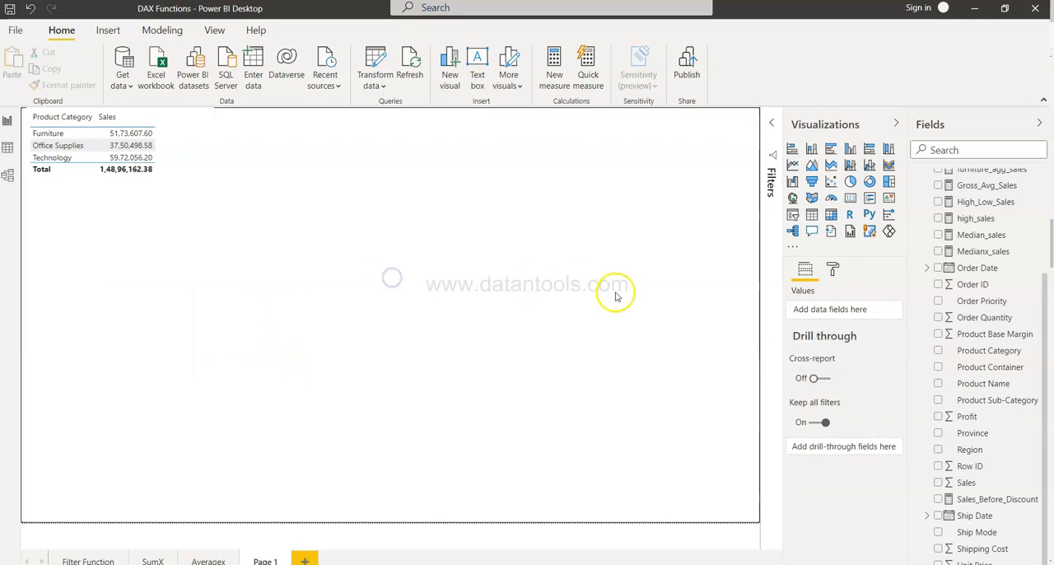
Step: Create a new measure in the Orders table and name it furn_tech_com
{"action": "scroll", "coordinate": [970, 268], "scroll_direction": "up", "scroll_amount": 3}
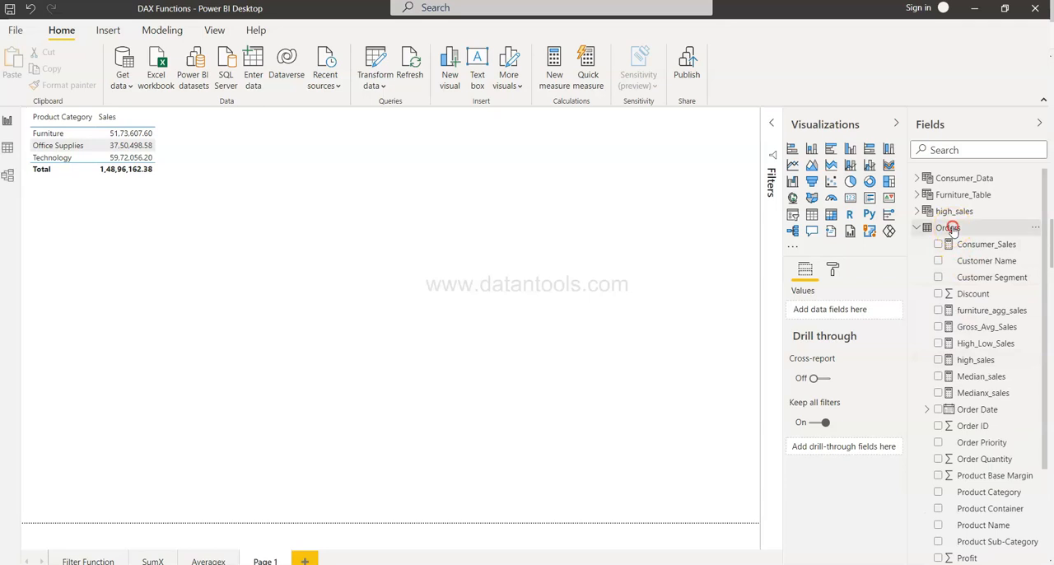
{"action": "right_click", "coordinate": [946, 227]}
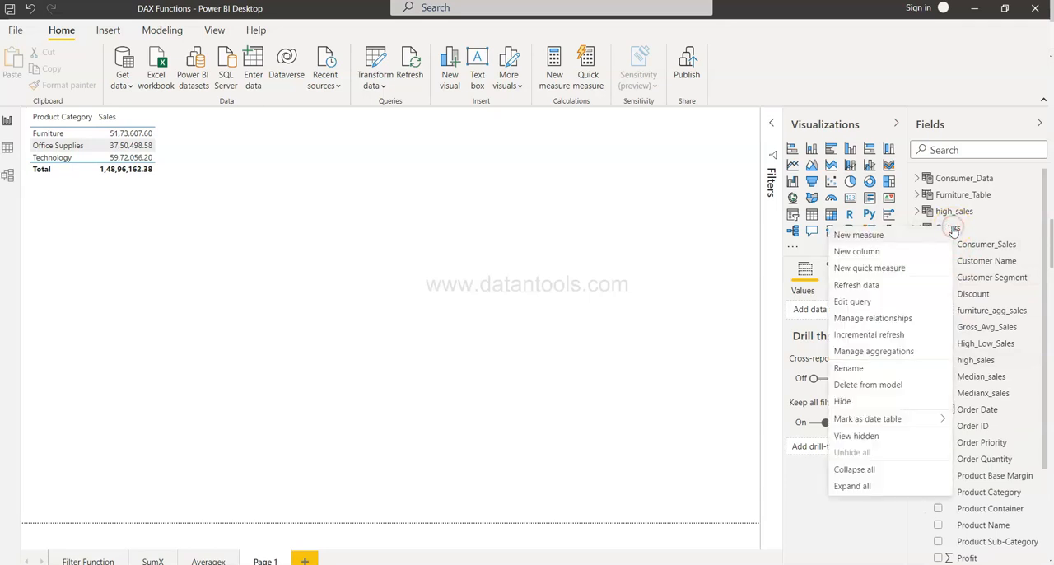
{"action": "left_click", "coordinate": [911, 237]}
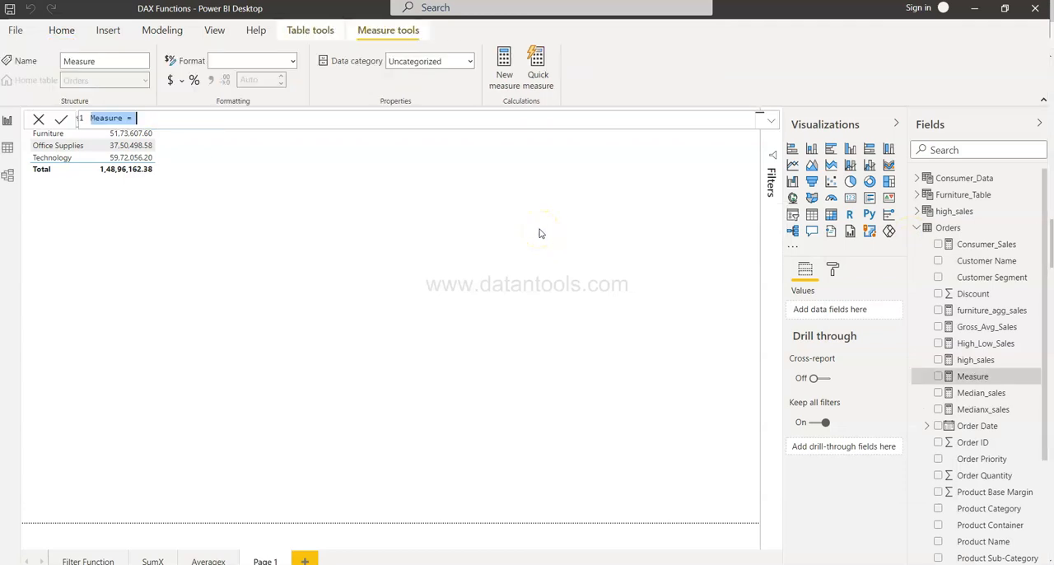
{"action": "key", "text": "BackSpace"}
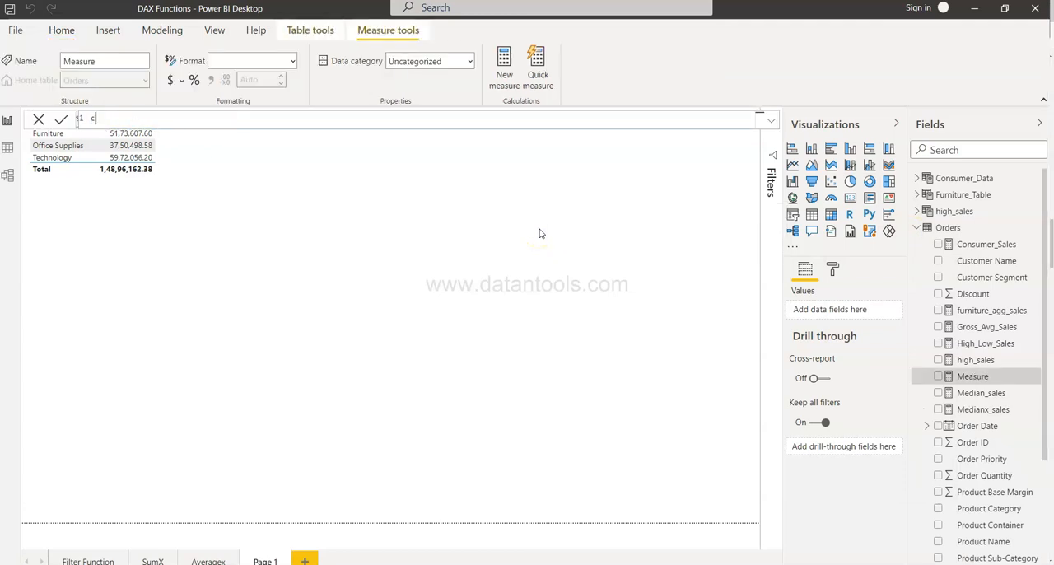
{"action": "type", "text": "furn_tech_com = SUMX"}
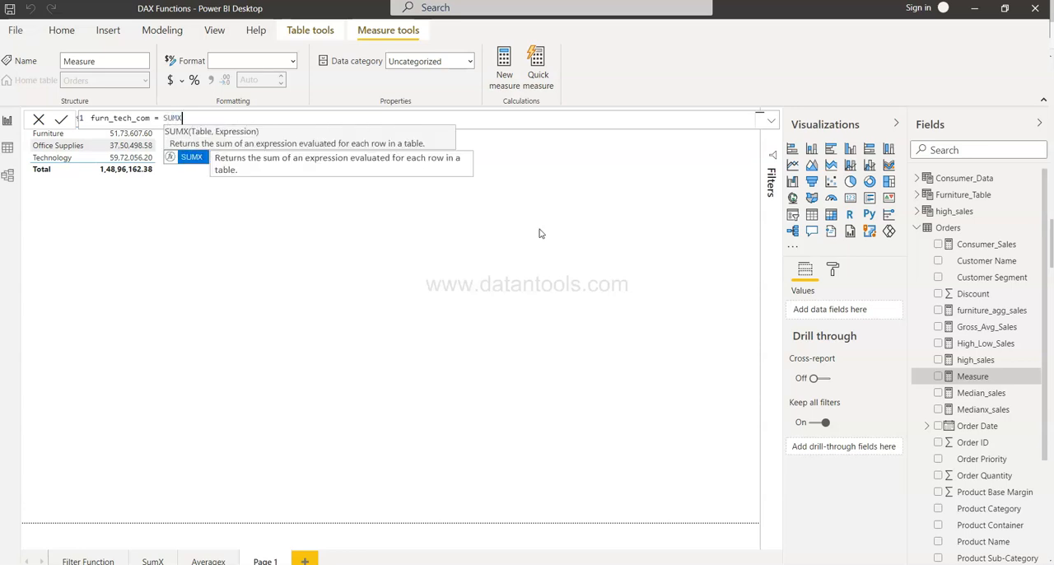
Step: Start the measure's formula with SUMX over a FILTER of the Orders table that uses an OR condition
{"action": "type", "text": "("}
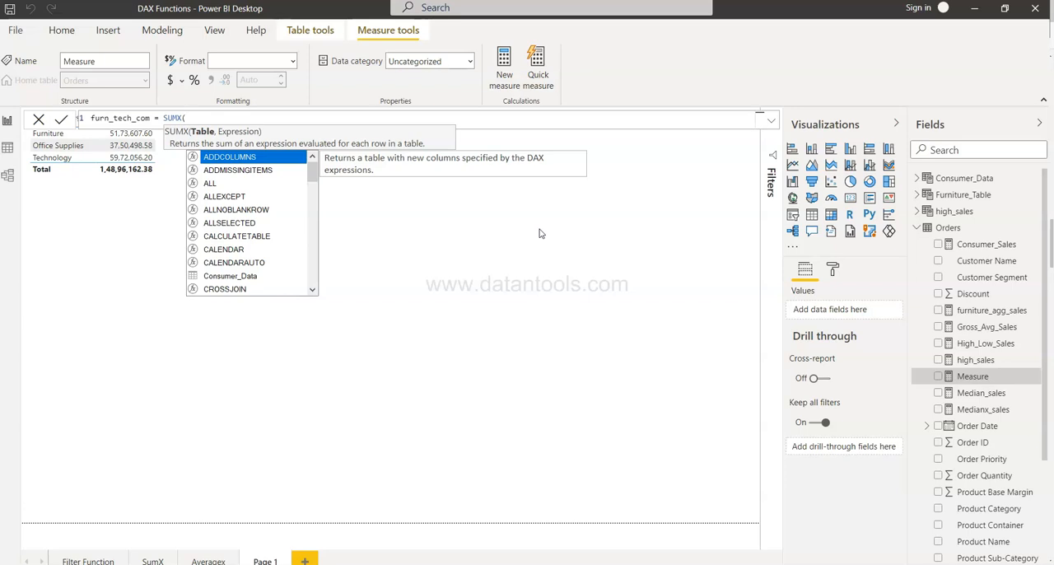
{"action": "type", "text": "FILTER("}
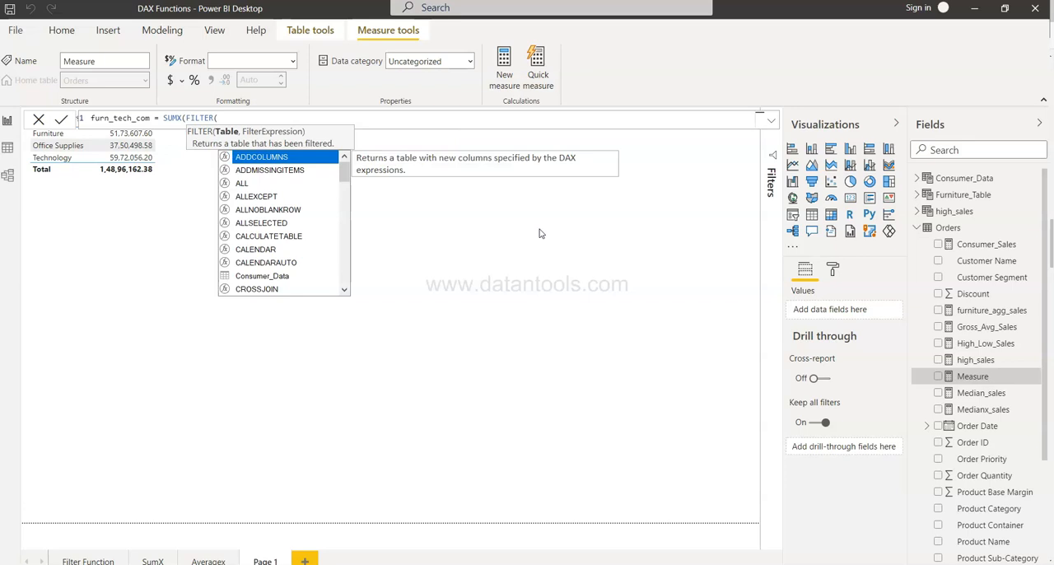
{"action": "type", "text": "Orders,O"}
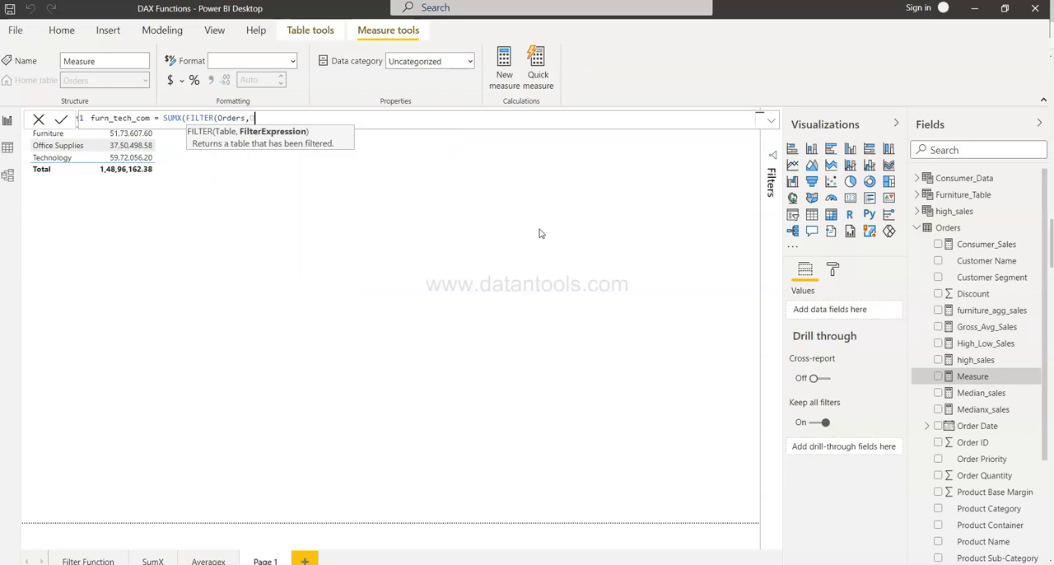
{"action": "type", "text": "R("}
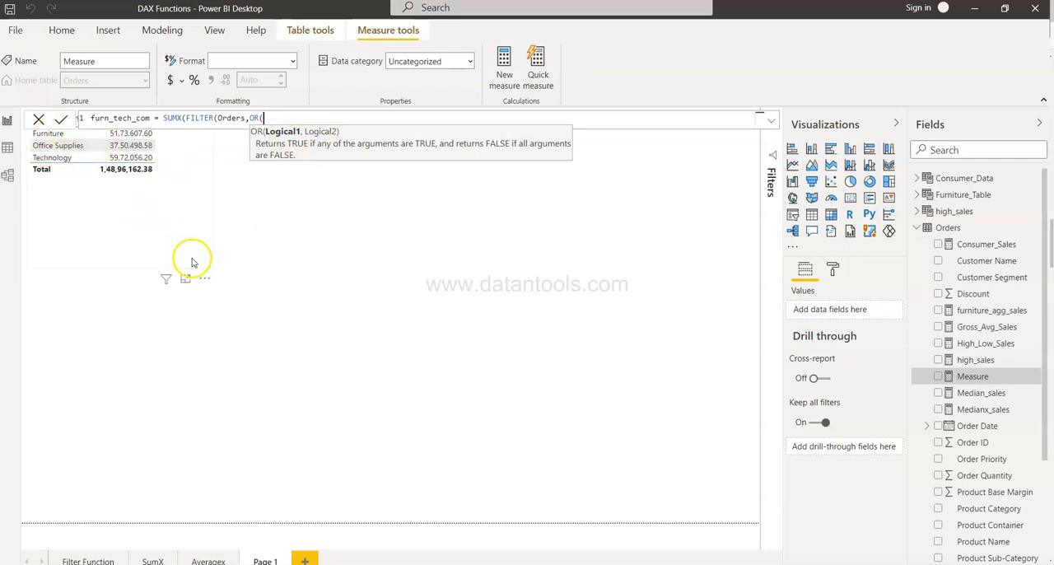
Step: Enter Orders[Product Category]="Furniture" as the first condition of the OR function
{"action": "type", "text": "produ"}
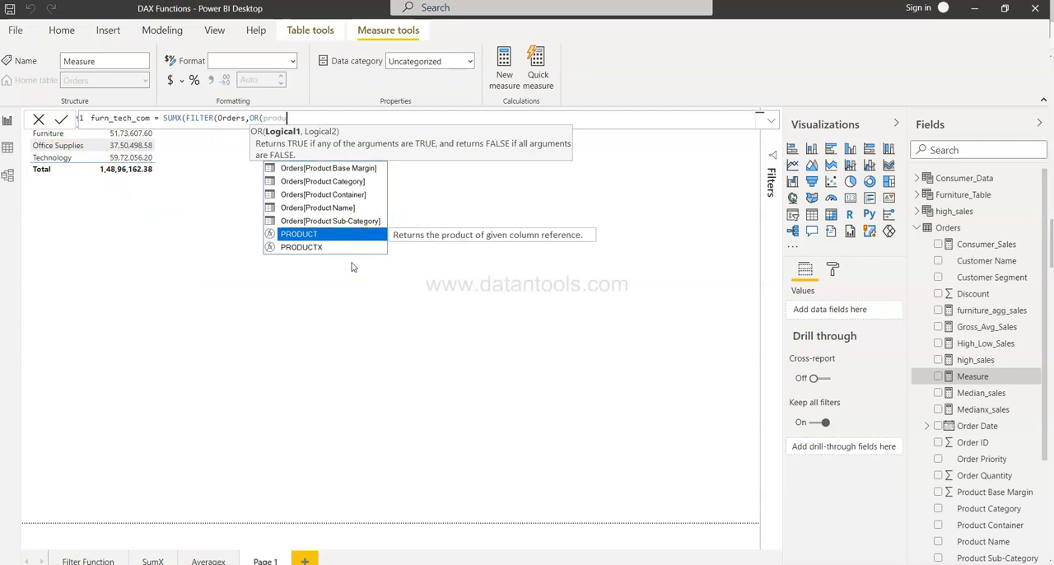
{"action": "key", "text": "Up"}
{"action": "key", "text": "Up"}
{"action": "key", "text": "Up"}
{"action": "key", "text": "Down"}
{"action": "key", "text": "Up"}
{"action": "key", "text": "Up"}
{"action": "key", "text": "Tab"}
{"action": "type", "text": "="}
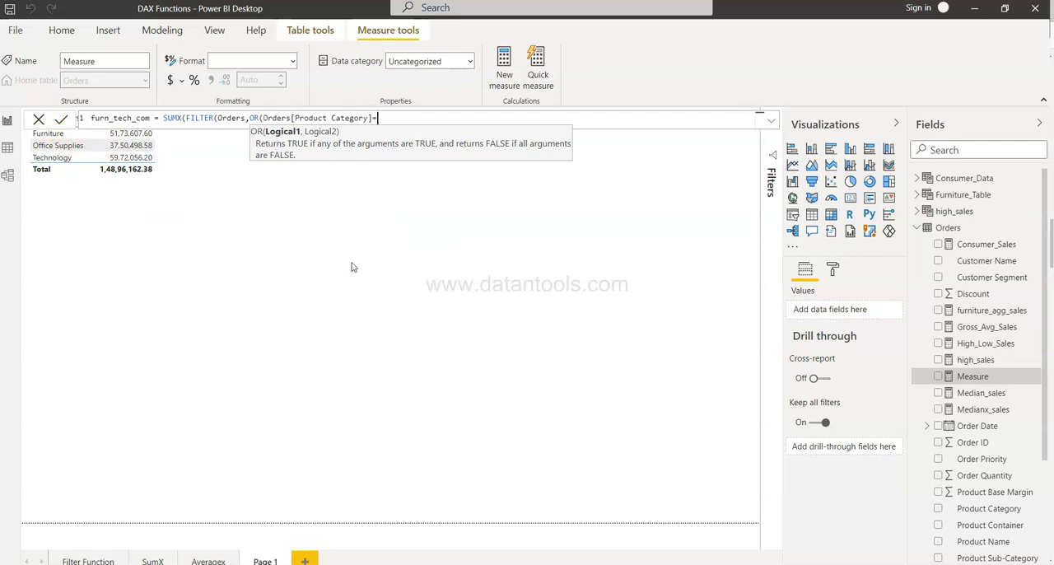
{"action": "type", "text": "\"Furniture\",produ"}
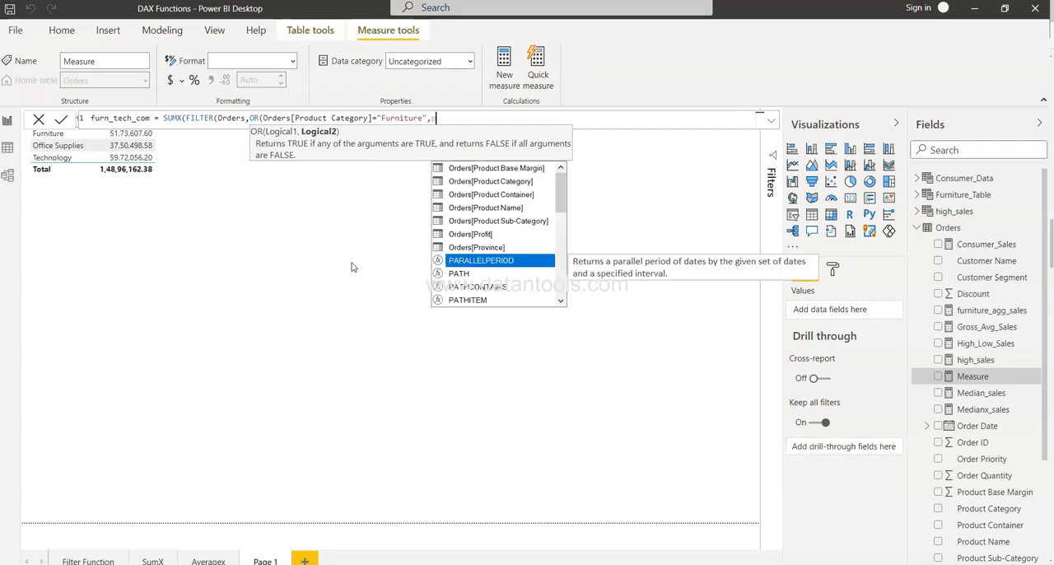
Step: Enter Orders[Product Category]="Technology" as the second OR condition and close the OR and FILTER functions
{"action": "key", "text": "Up"}
{"action": "key", "text": "Up"}
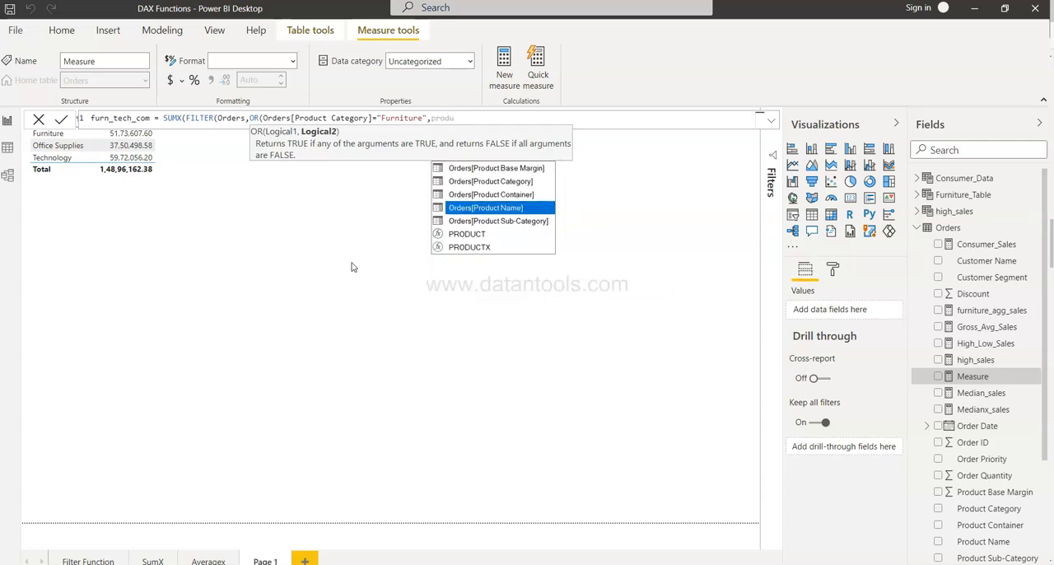
{"action": "key", "text": "Up"}
{"action": "key", "text": "Up"}
{"action": "key", "text": "Tab"}
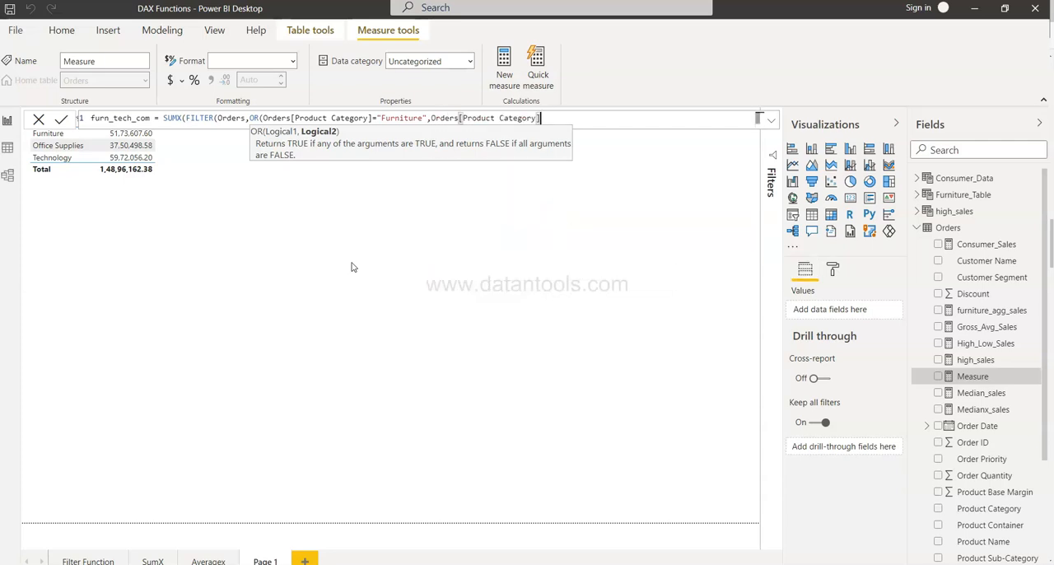
{"action": "type", "text": "=\"Technology\""}
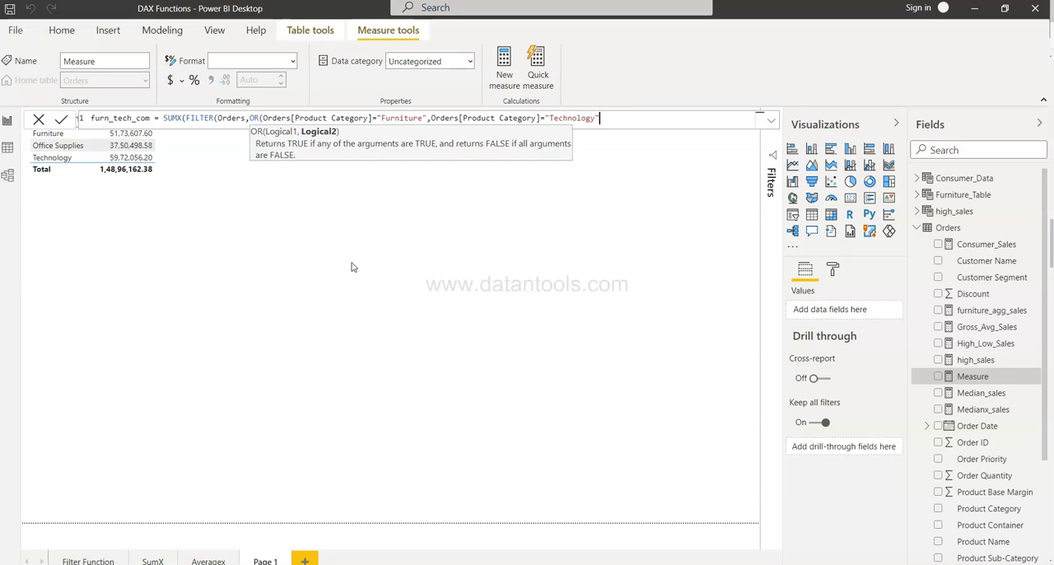
{"action": "type", "text": ")"}
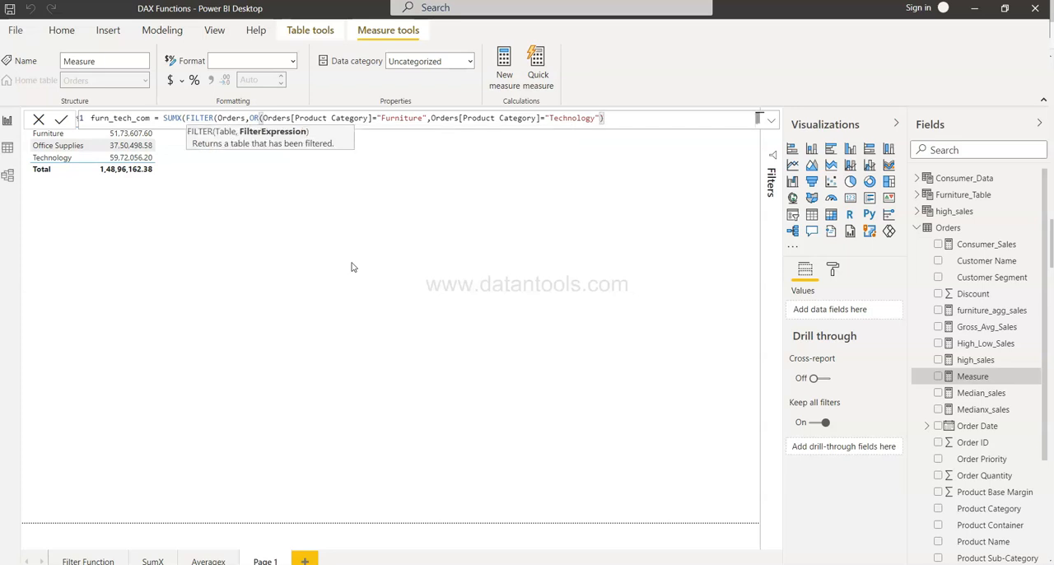
{"action": "type", "text": ")"}
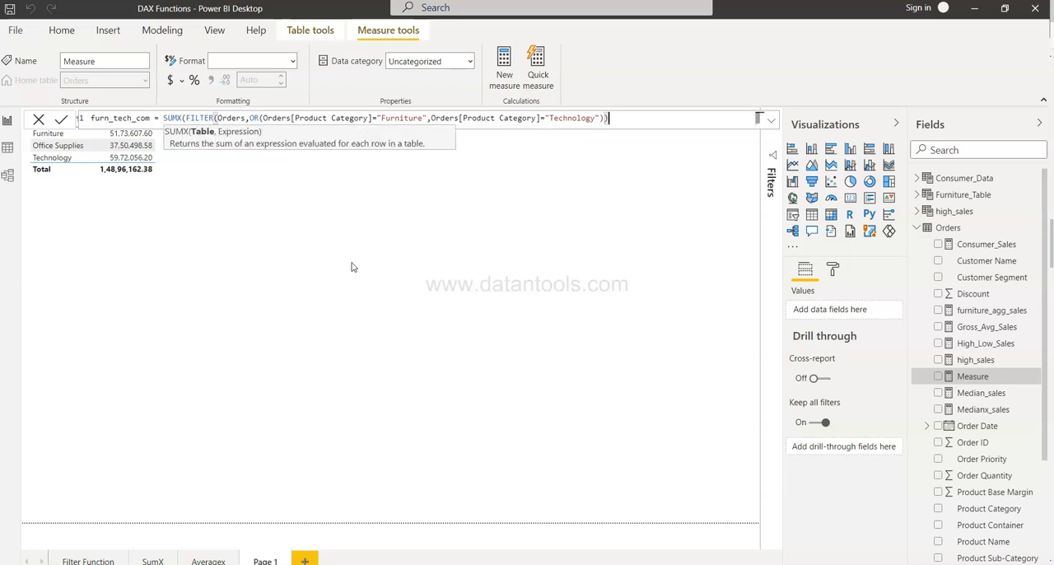
{"action": "type", "text": ","}
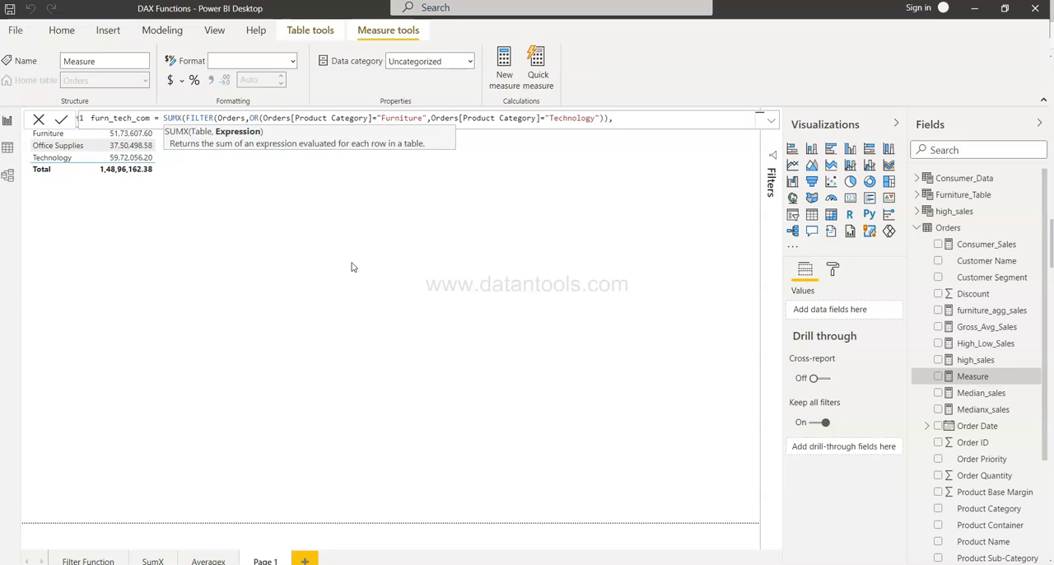
{"action": "type", "text": "sale"}
Step: Set Orders[Sales] as the SUMX expression, close the formula and commit the measure
{"action": "key", "text": "Up"}
{"action": "key", "text": "Tab"}
{"action": "type", "text": ")"}
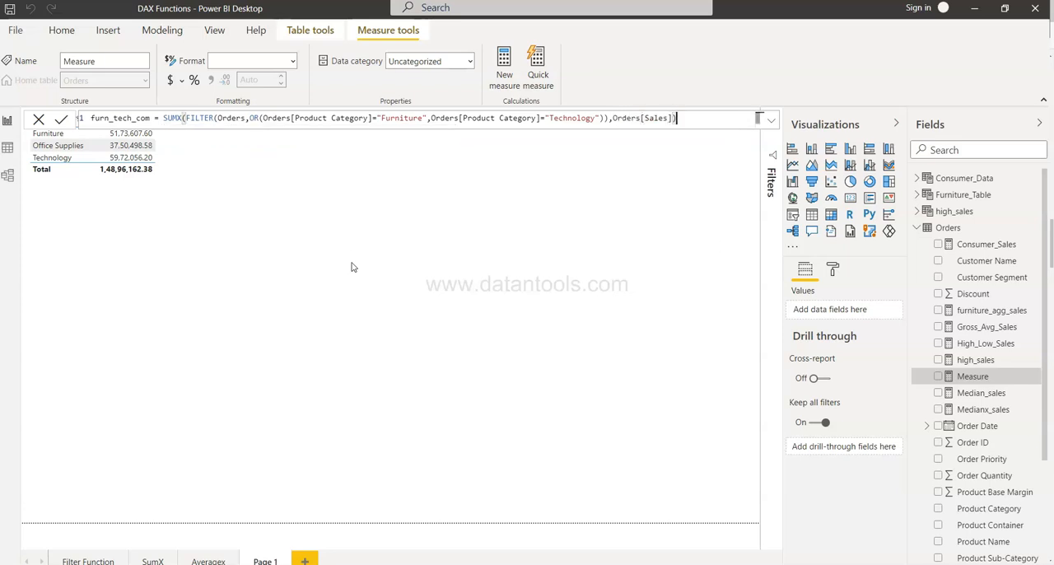
{"action": "left_click", "coordinate": [61, 120]}
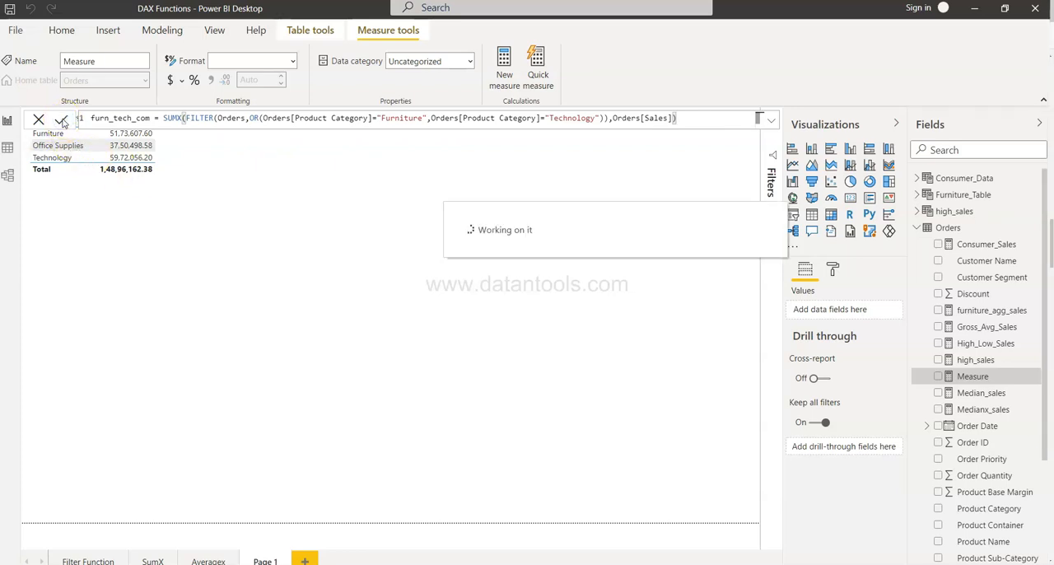
Step: Add a card visual showing the furn_tech_com measure and open the measure's formula
{"action": "left_click", "coordinate": [585, 319]}
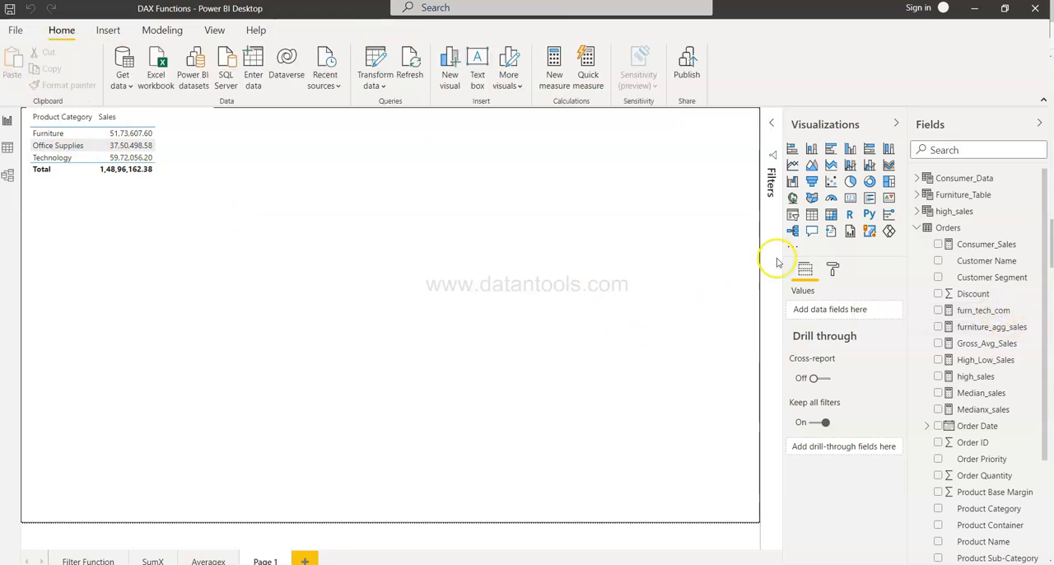
{"action": "left_click", "coordinate": [850, 199]}
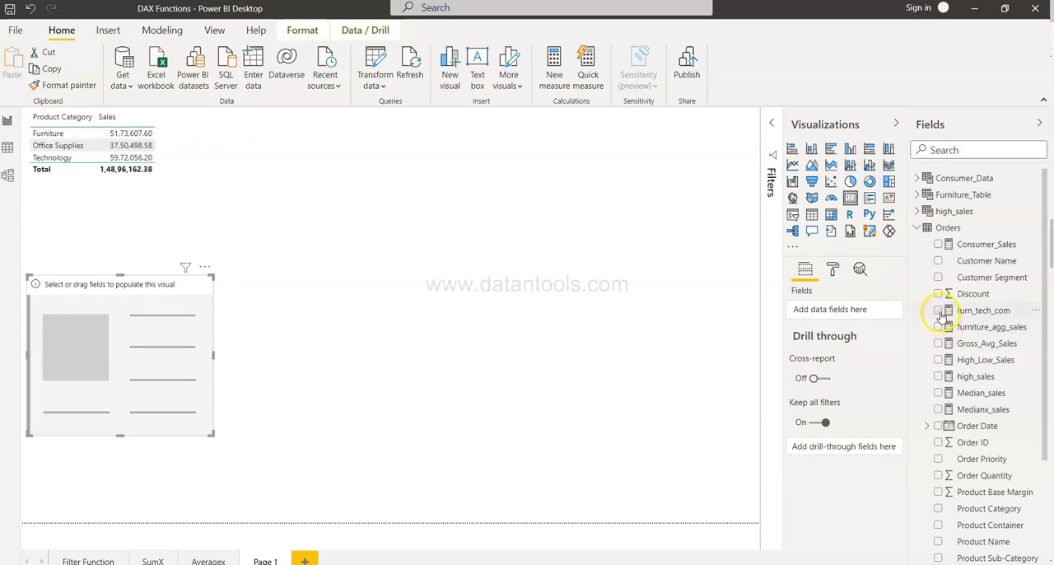
{"action": "left_click", "coordinate": [939, 310]}
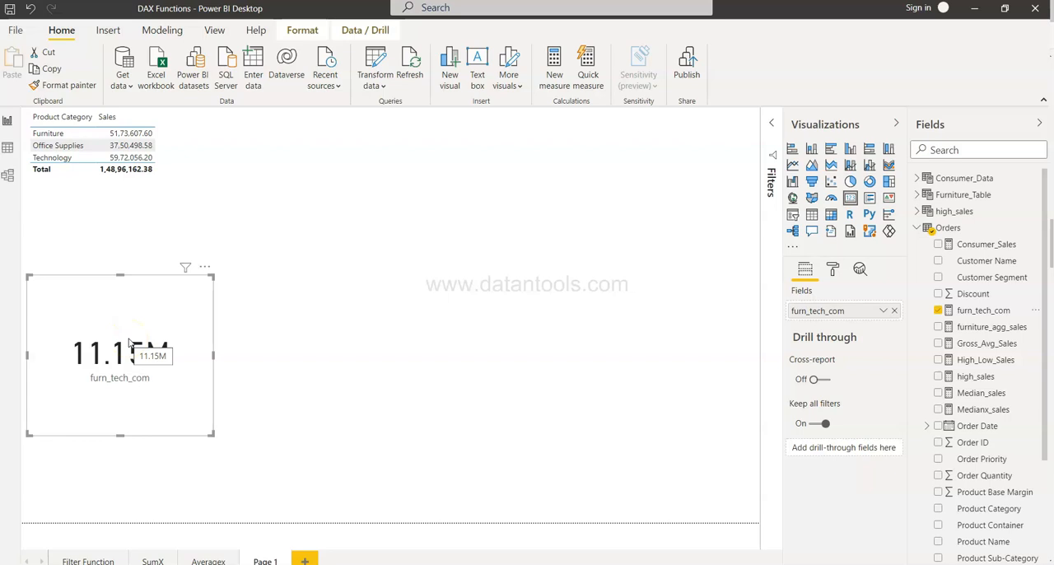
{"action": "left_click", "coordinate": [972, 312]}
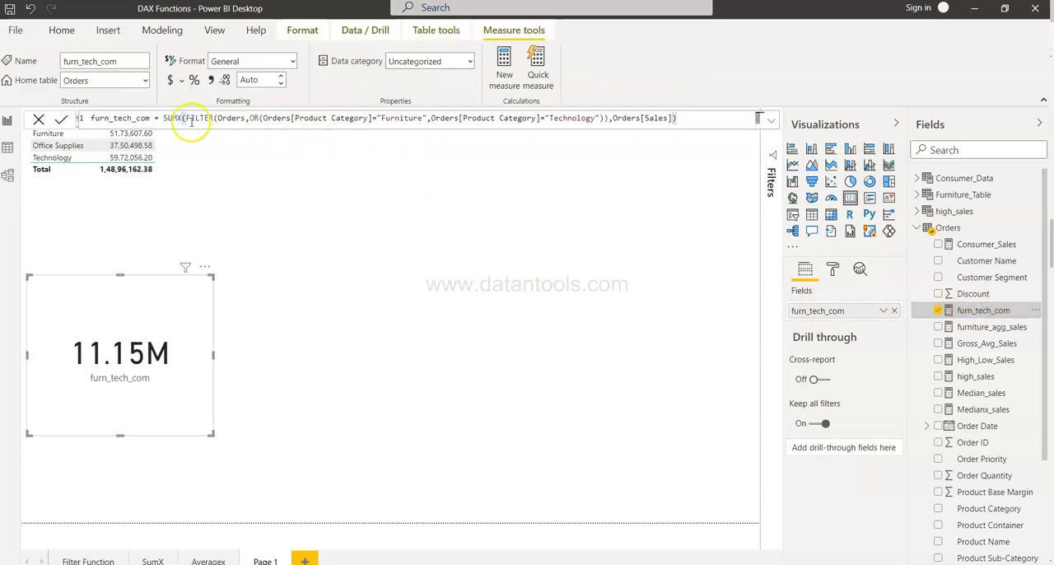